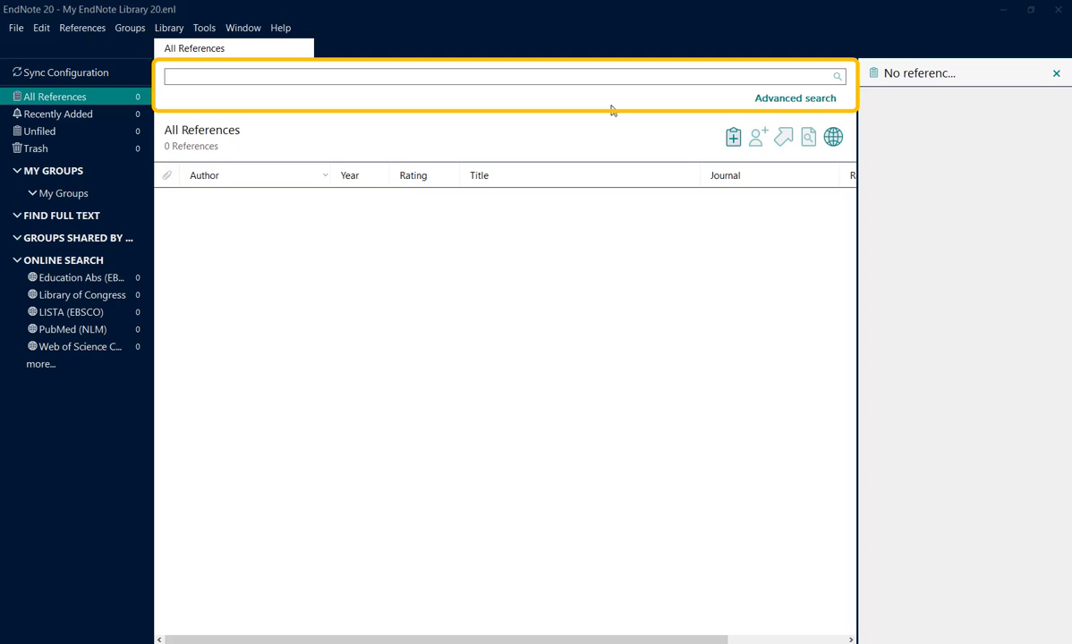
Step: Show the advanced search fields, and sort the reference list by year in both directions, by title in both directions, and finally by author
{"action": "left_click", "coordinate": [780, 100]}
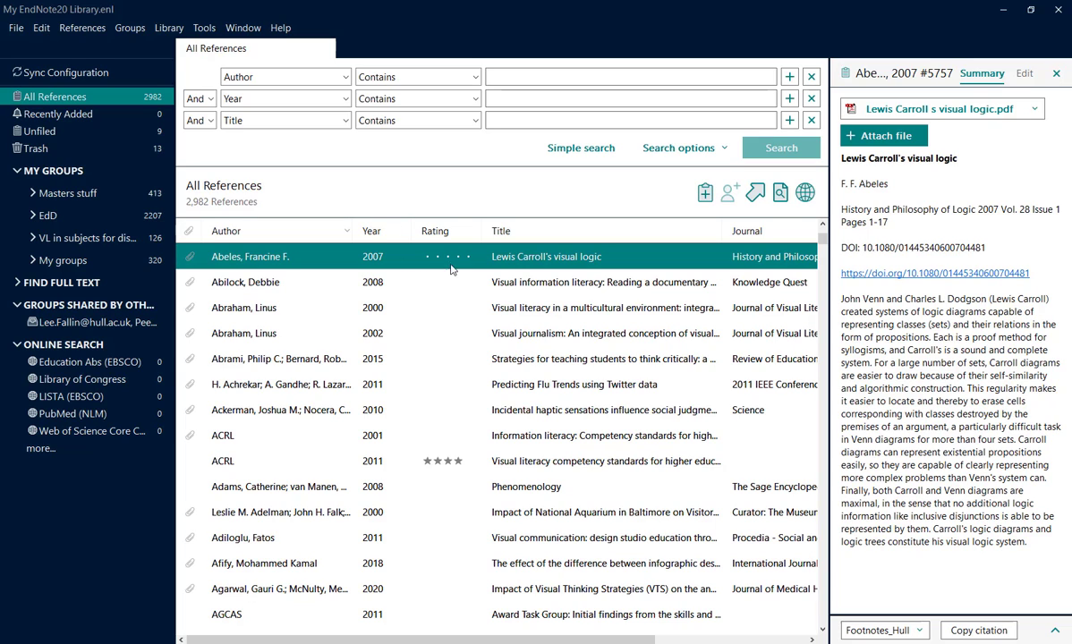
{"action": "left_click", "coordinate": [374, 233]}
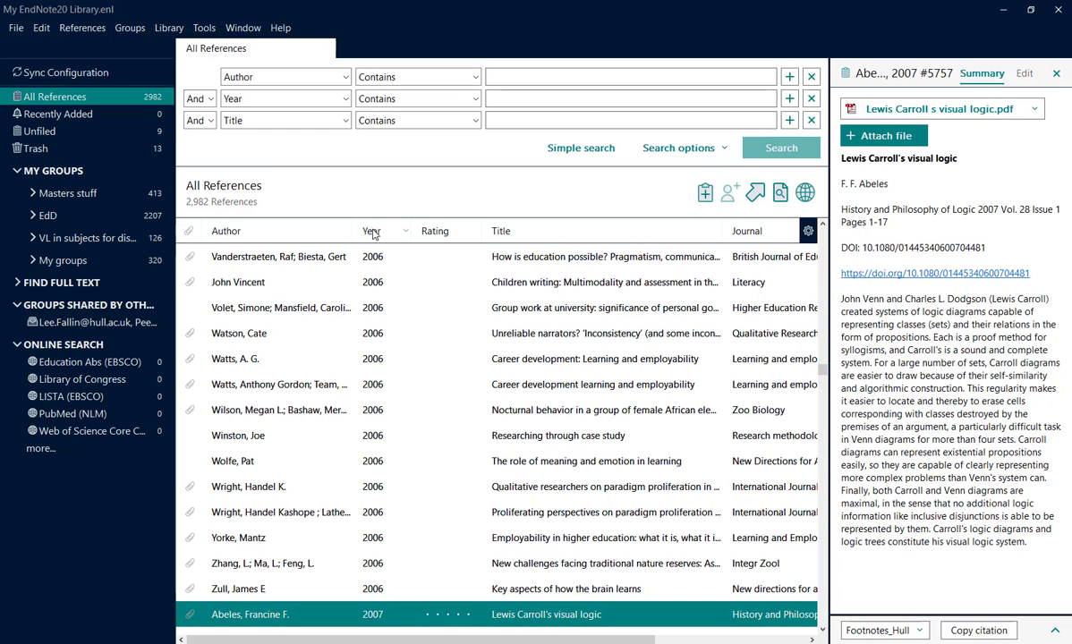
{"action": "left_click", "coordinate": [374, 233]}
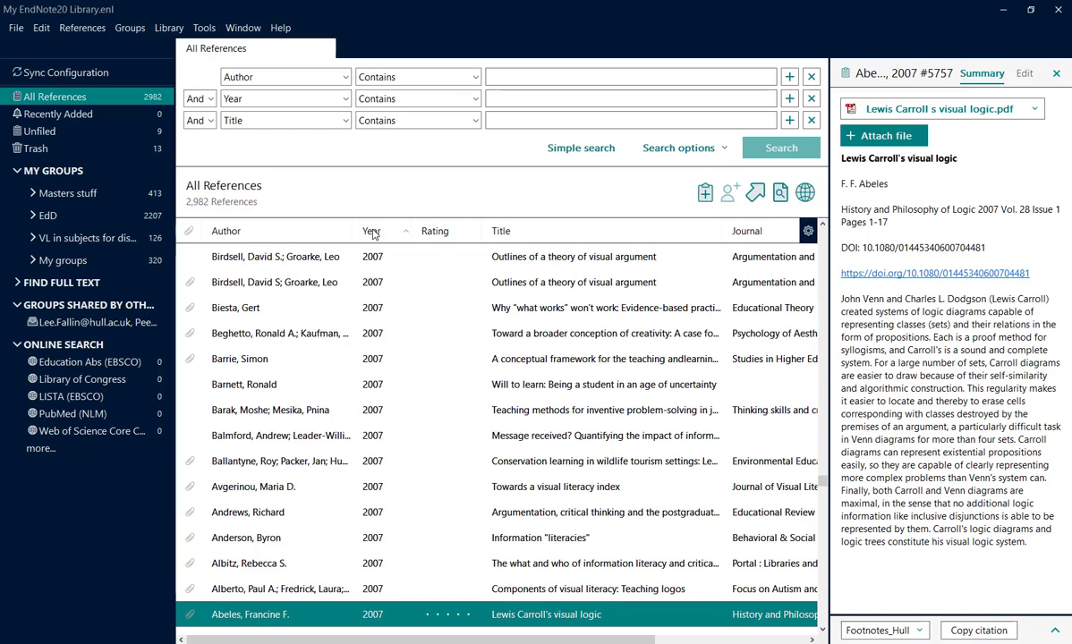
{"action": "left_click", "coordinate": [374, 233]}
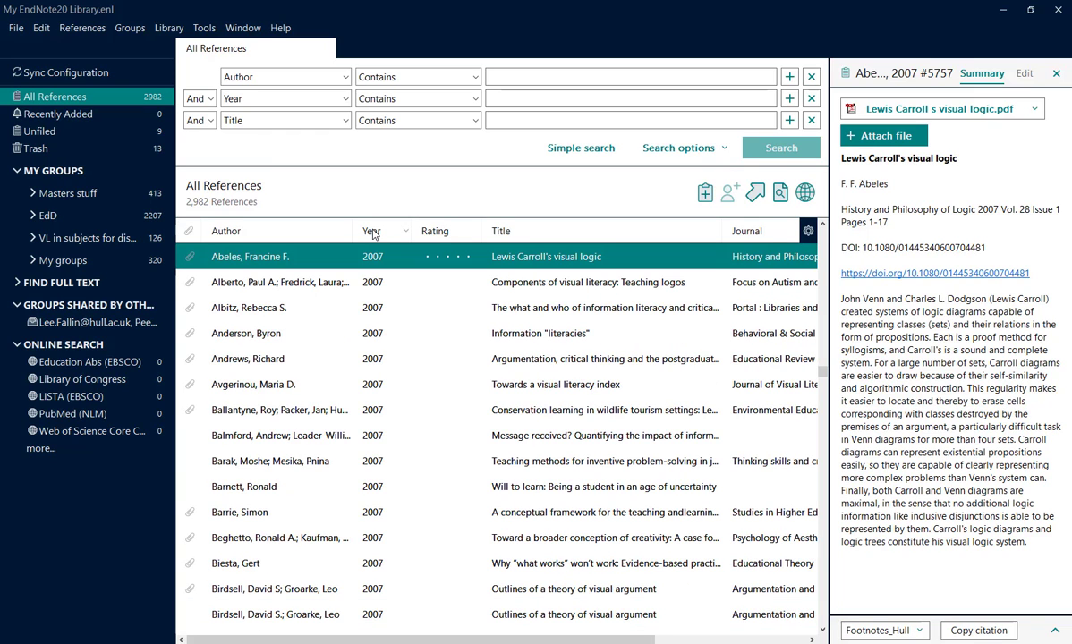
{"action": "left_click", "coordinate": [535, 233]}
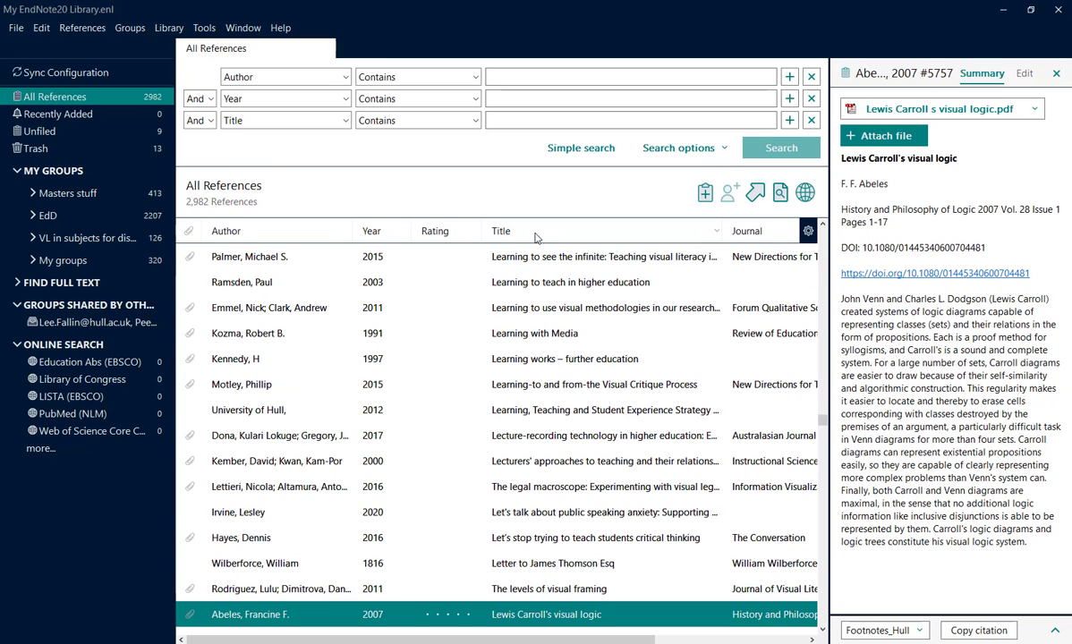
{"action": "left_click", "coordinate": [536, 232]}
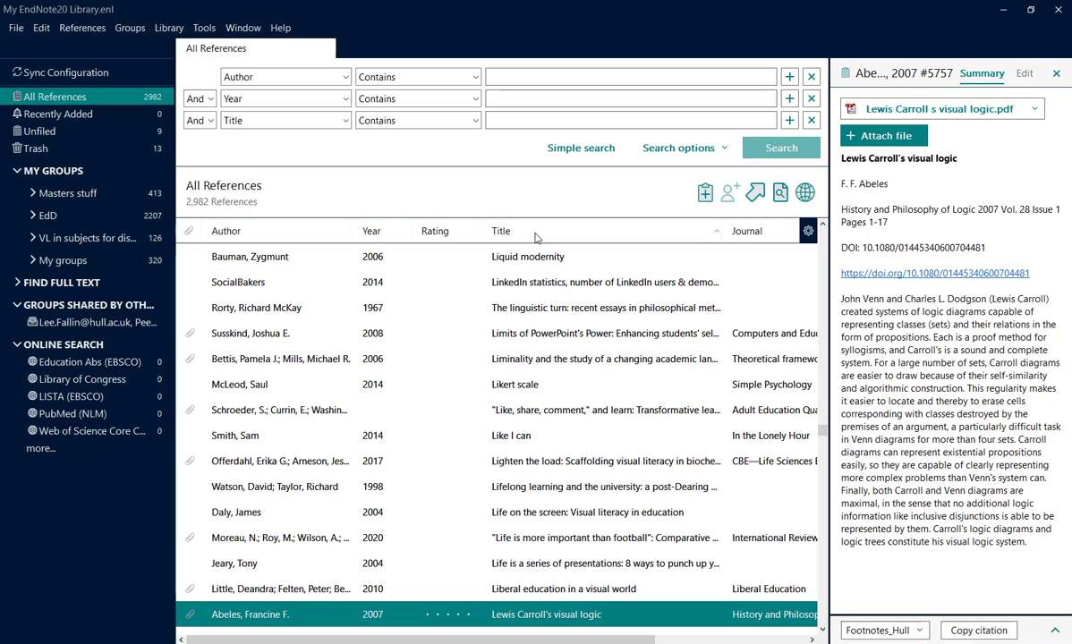
{"action": "left_click", "coordinate": [274, 234]}
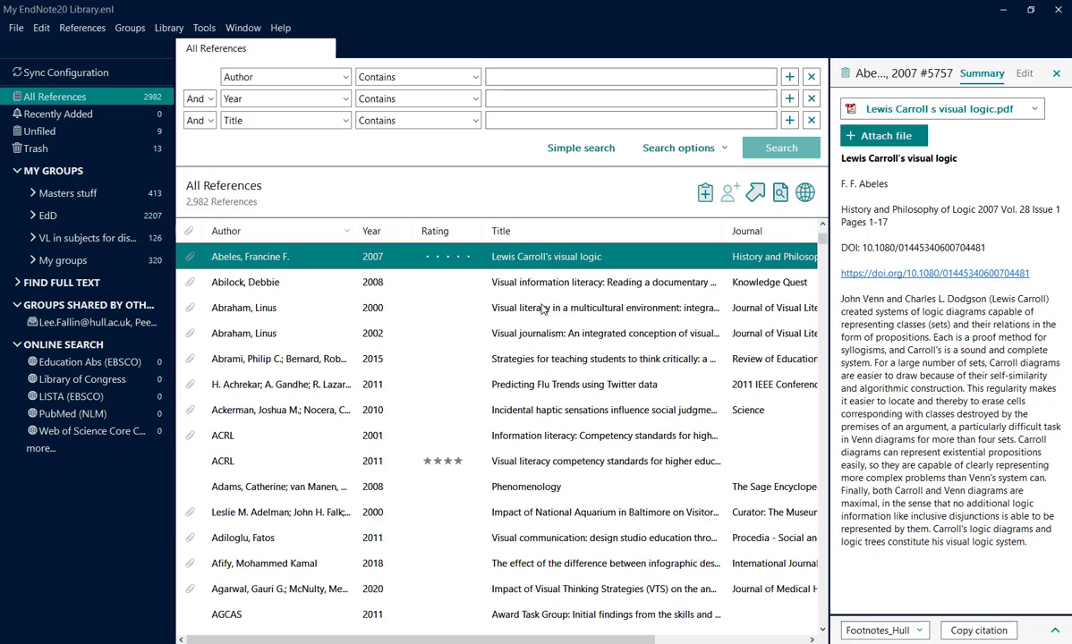
Step: Move the Rating column in front of the Author column, and hide it from the reference list
{"action": "left_click", "coordinate": [447, 235]}
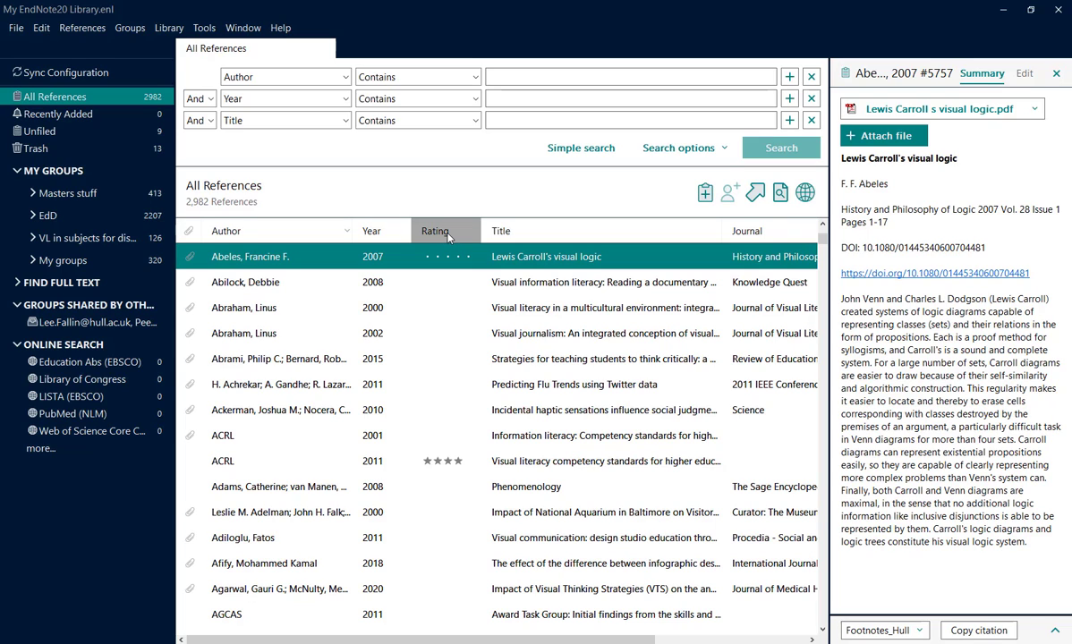
{"action": "left_click_drag", "start_coordinate": [448, 236], "coordinate": [197, 235]}
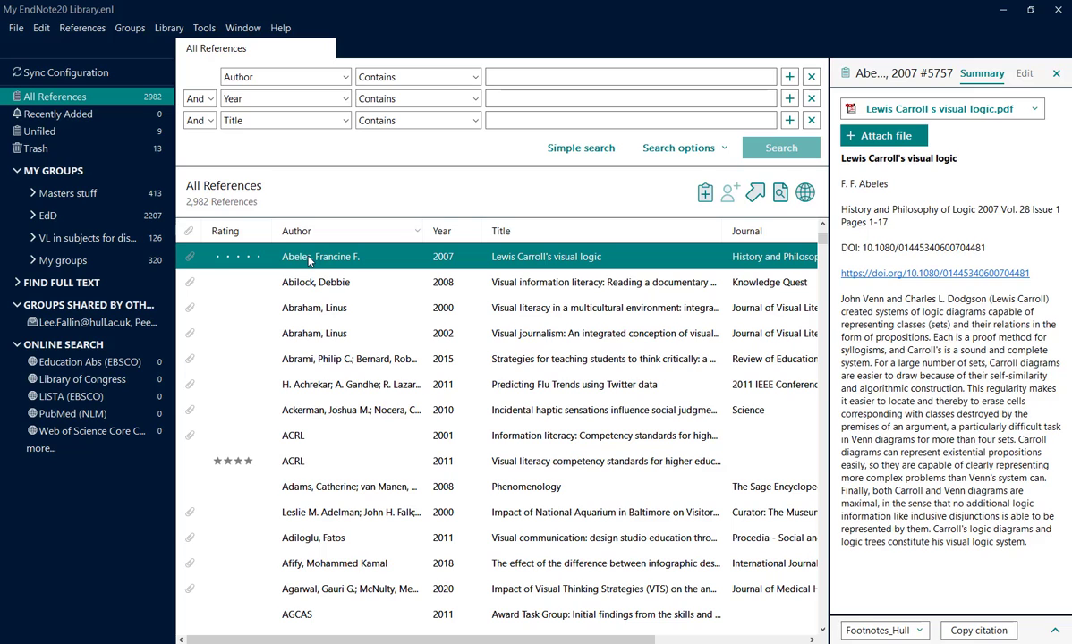
{"action": "right_click", "coordinate": [231, 235]}
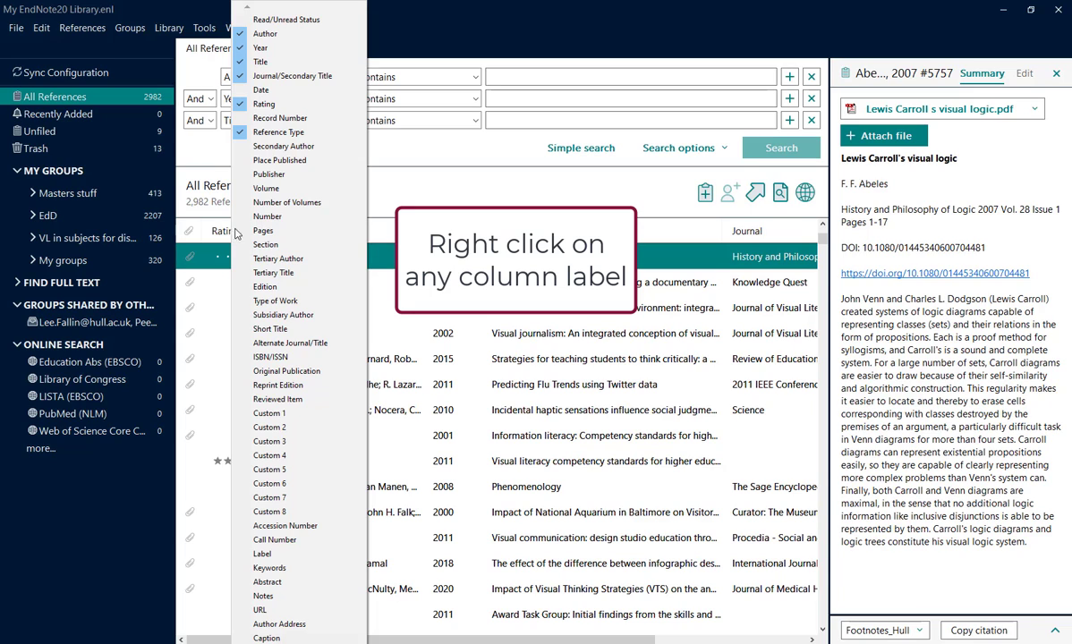
{"action": "left_click", "coordinate": [327, 109]}
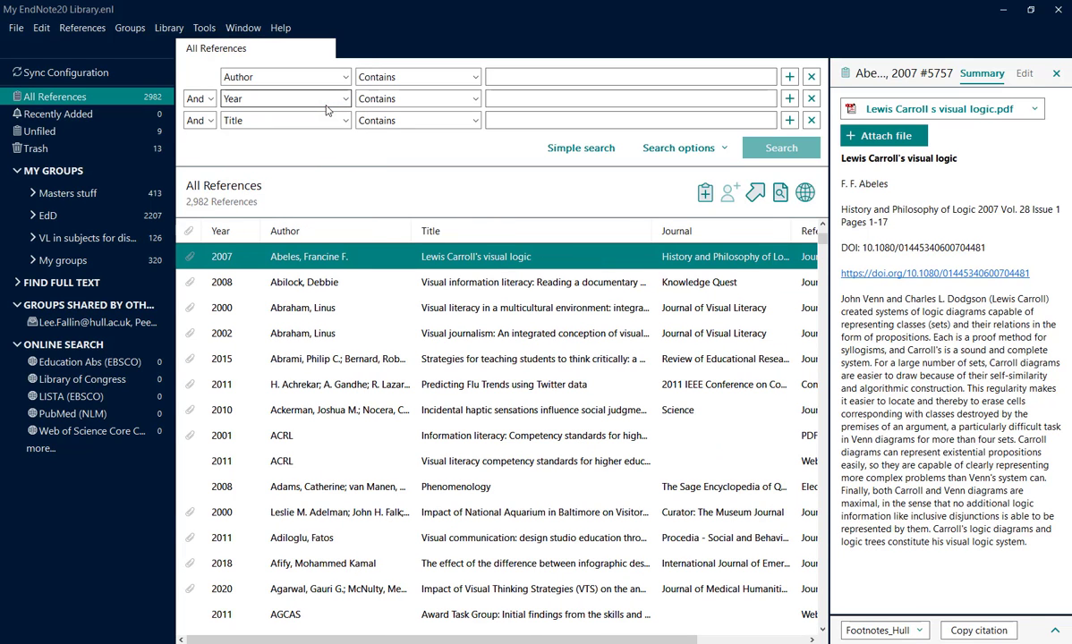
Step: Add the Secondary Author column to the reference list between Author and Title, and remove it again
{"action": "right_click", "coordinate": [240, 235]}
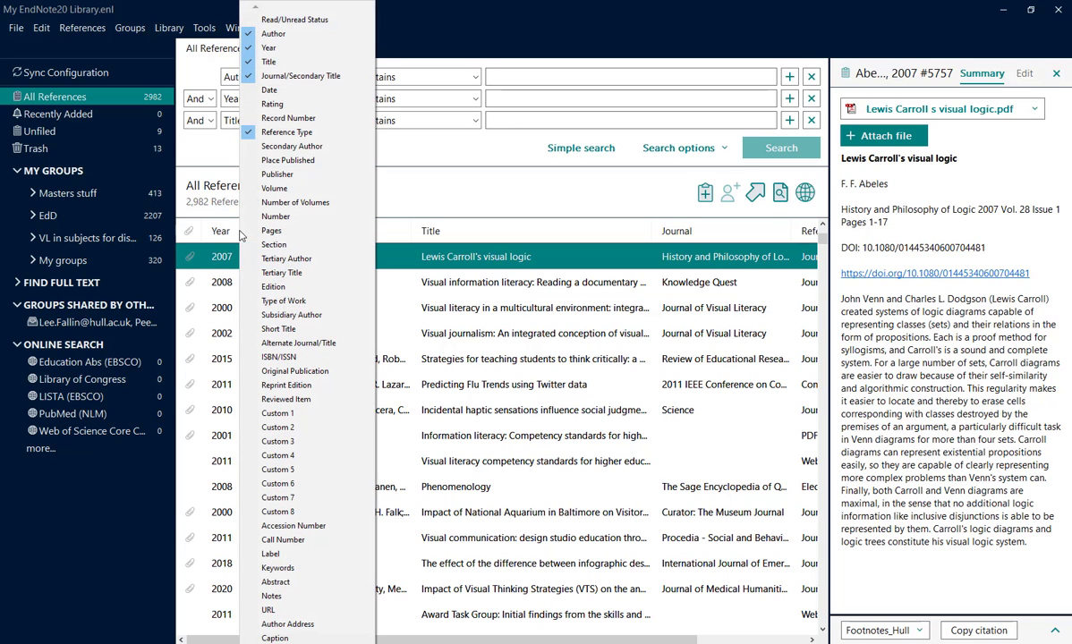
{"action": "left_click", "coordinate": [299, 148]}
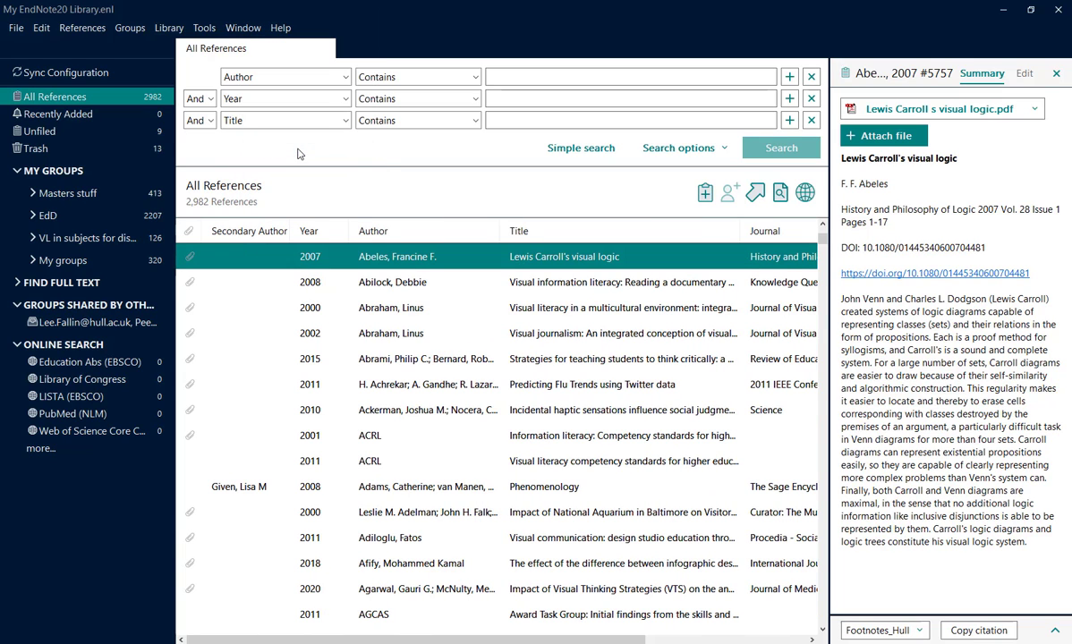
{"action": "left_click_drag", "start_coordinate": [234, 235], "coordinate": [461, 237]}
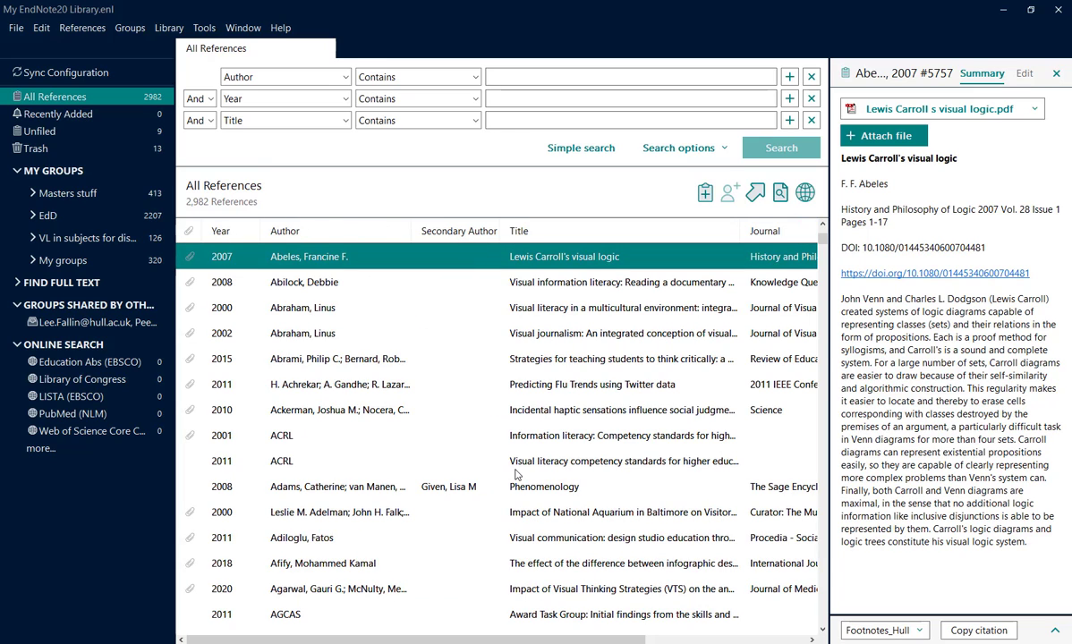
{"action": "right_click", "coordinate": [468, 235]}
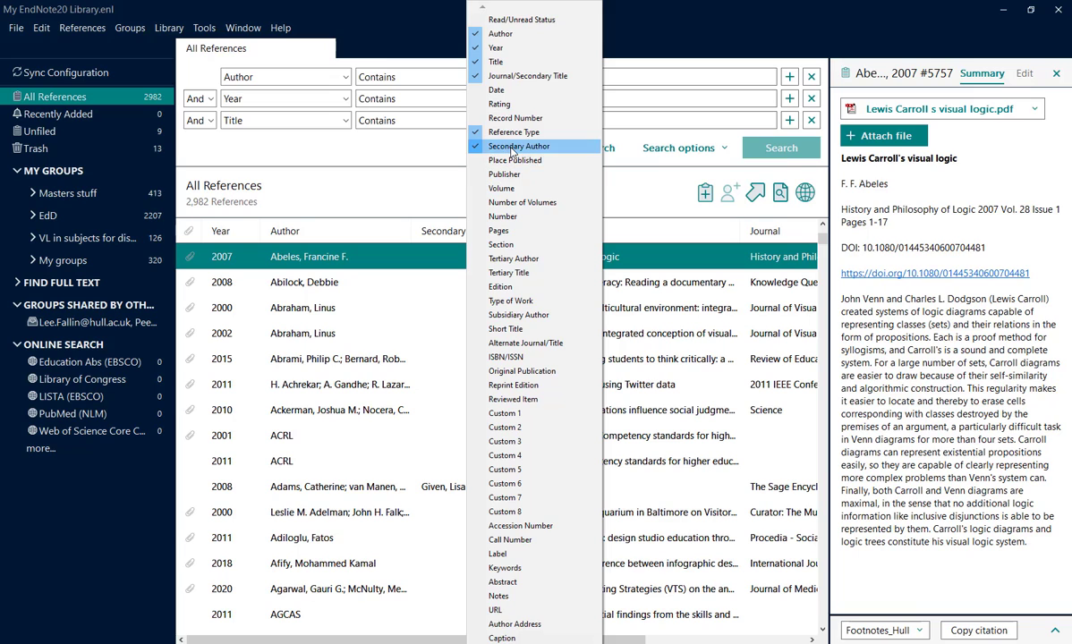
{"action": "left_click", "coordinate": [512, 148]}
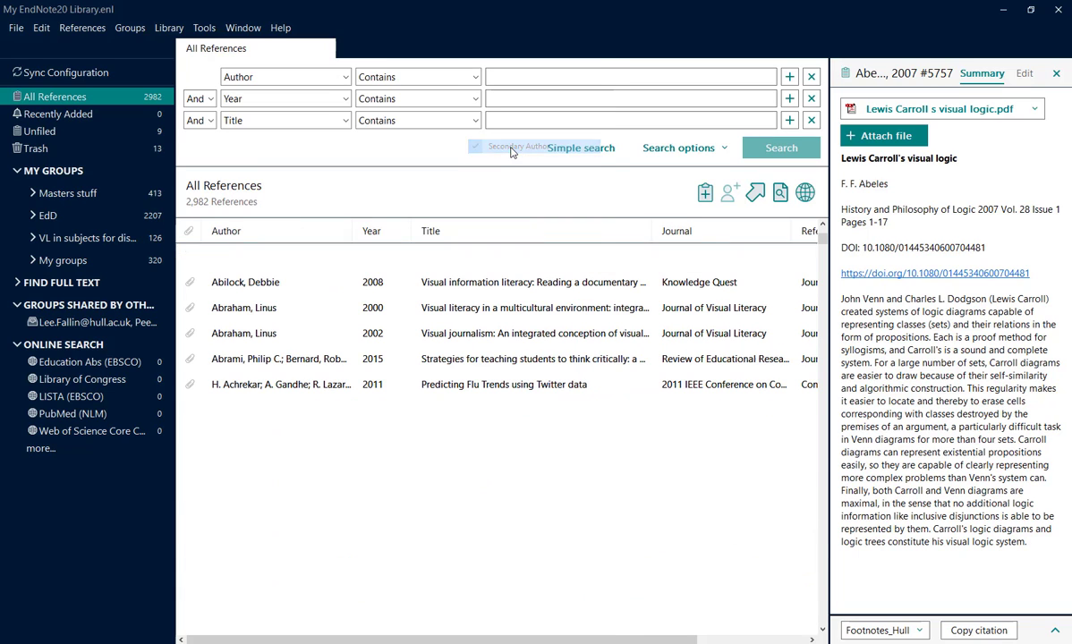
Step: View the summaries of several references, starting with "Visual journalism" from 2002 and ending with "Impact of National Aquarium in Baltimore" from 2000
{"action": "left_click", "coordinate": [255, 335]}
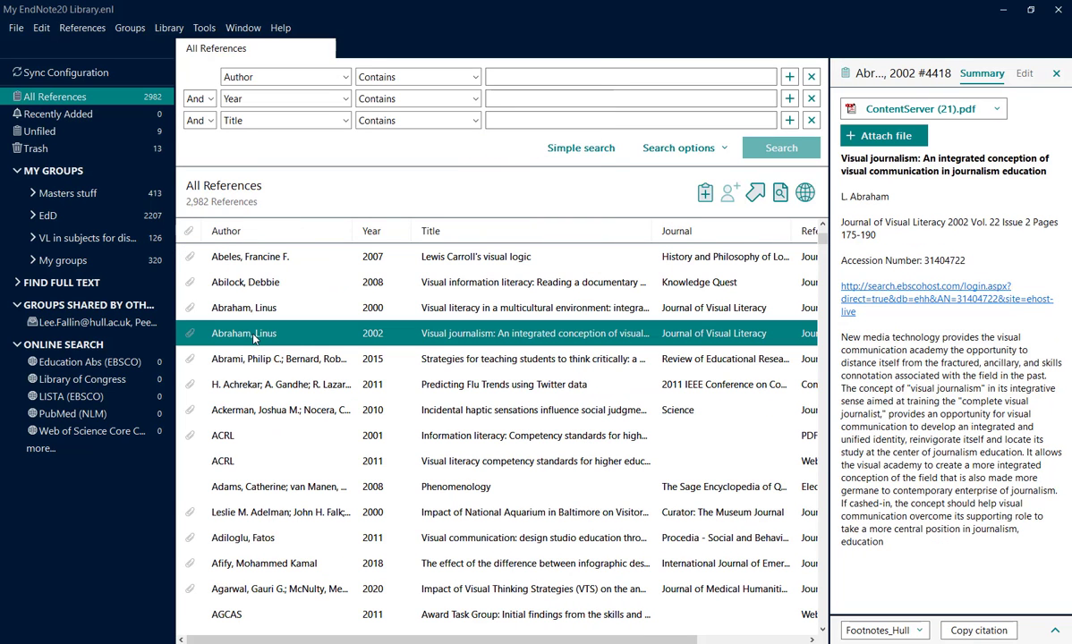
{"action": "left_click", "coordinate": [269, 386]}
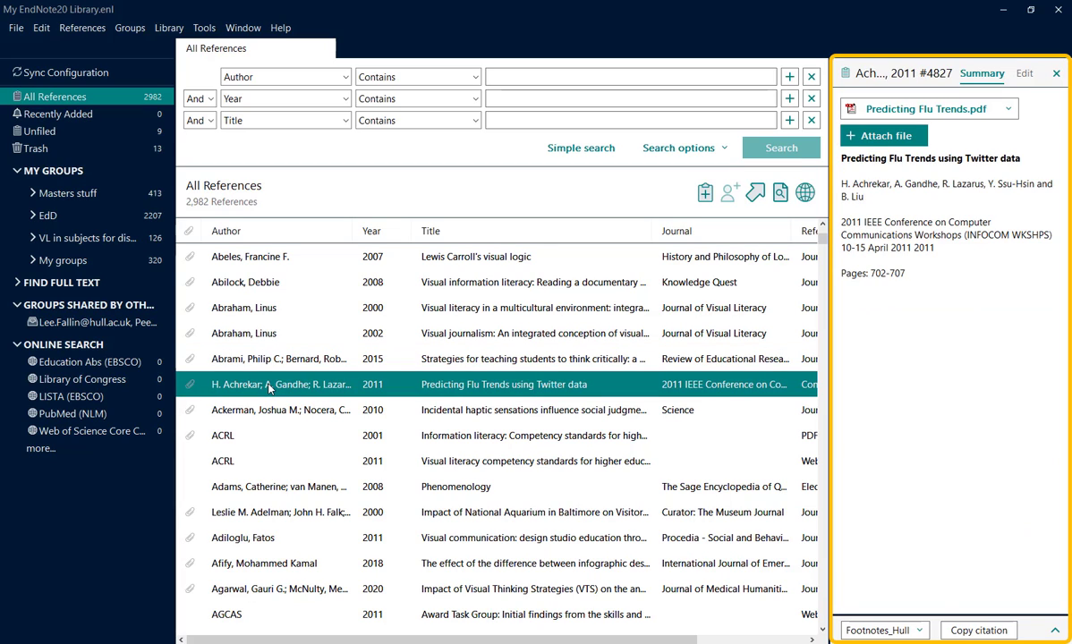
{"action": "left_click", "coordinate": [267, 411]}
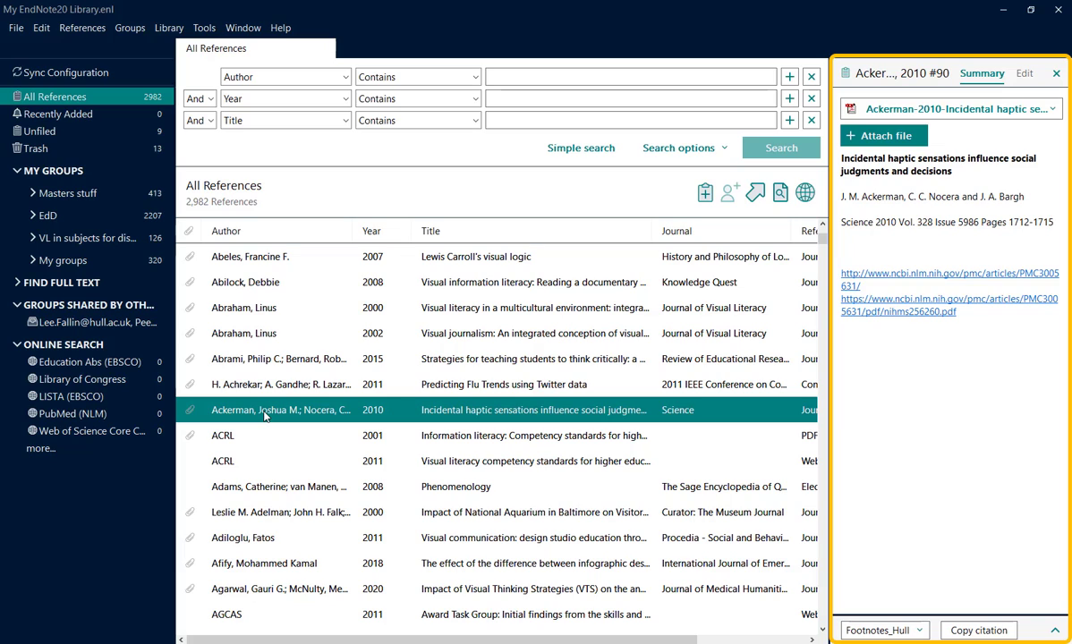
{"action": "left_click", "coordinate": [259, 487]}
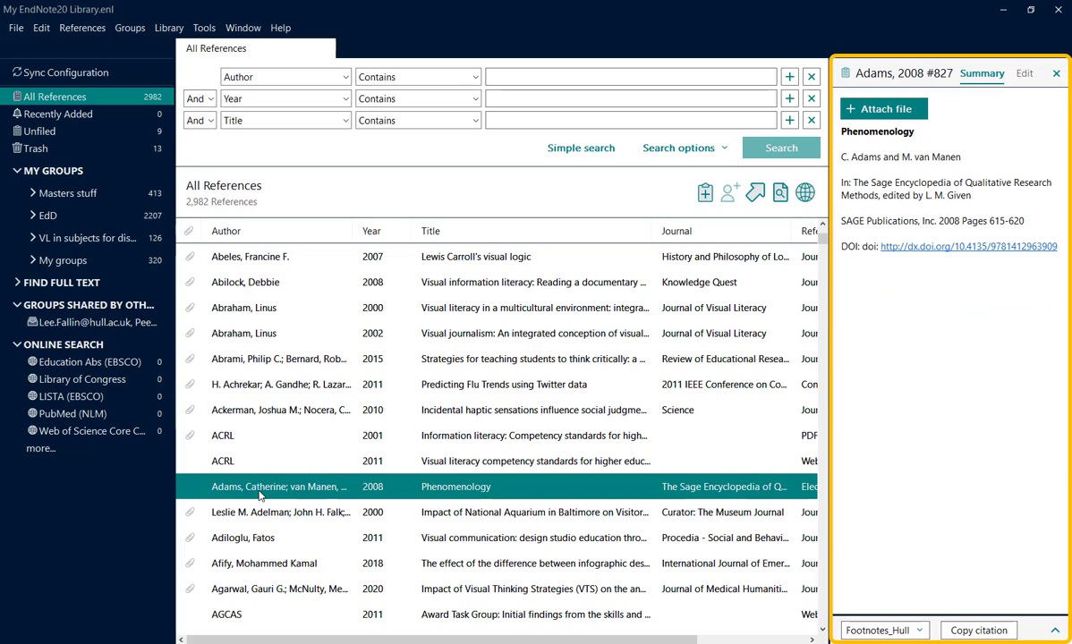
{"action": "left_click", "coordinate": [265, 513]}
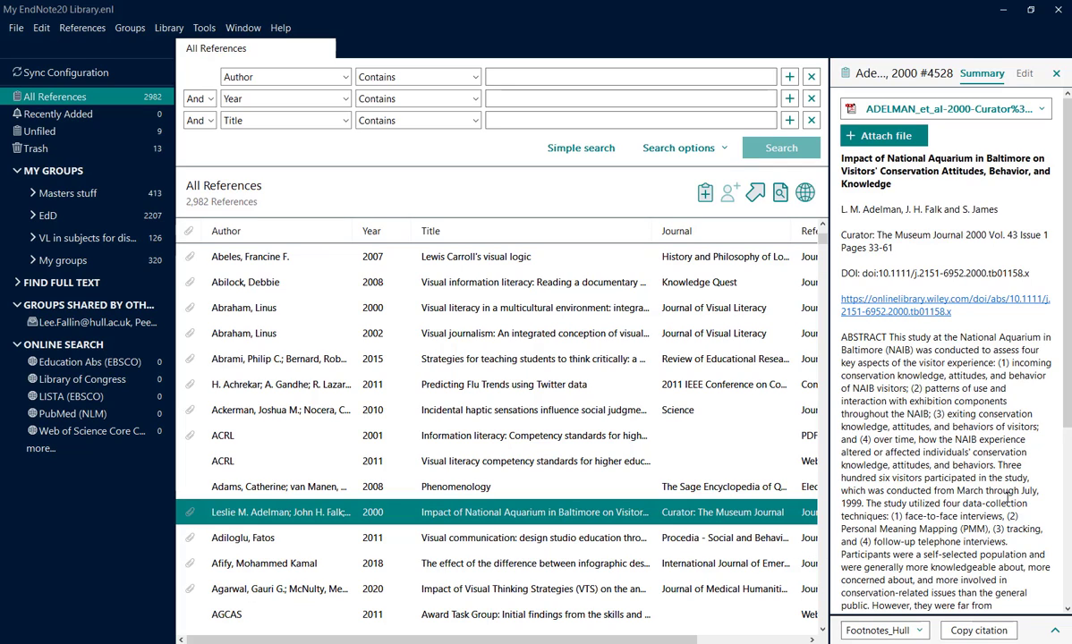
Step: Preview the National Aquarium reference's citation in the Harvard Hull style, and collapse the preview
{"action": "left_click", "coordinate": [1056, 632]}
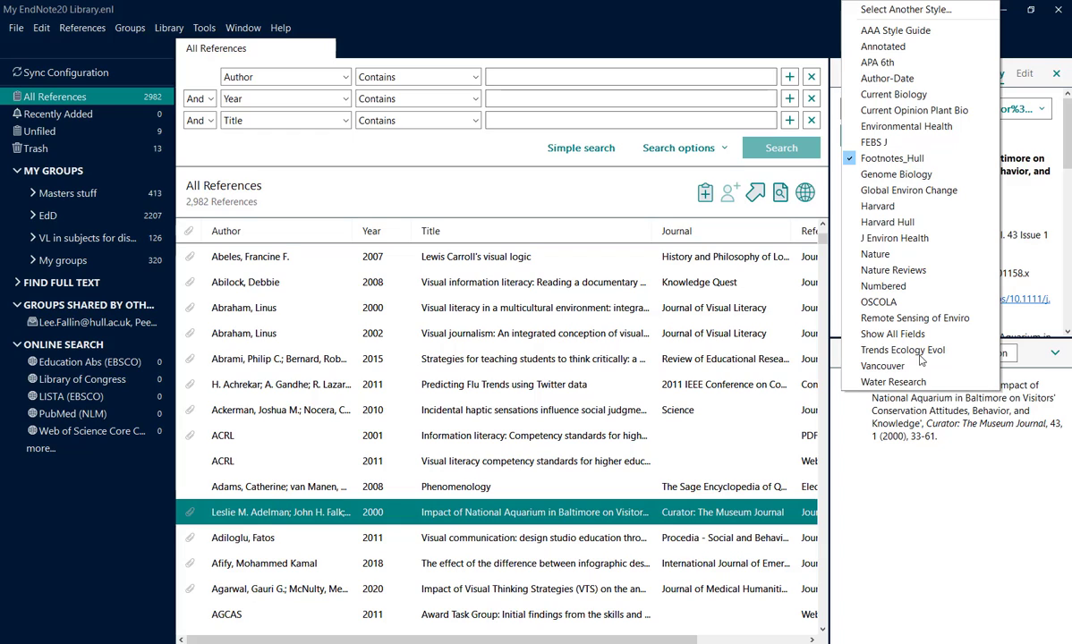
{"action": "left_click", "coordinate": [926, 226]}
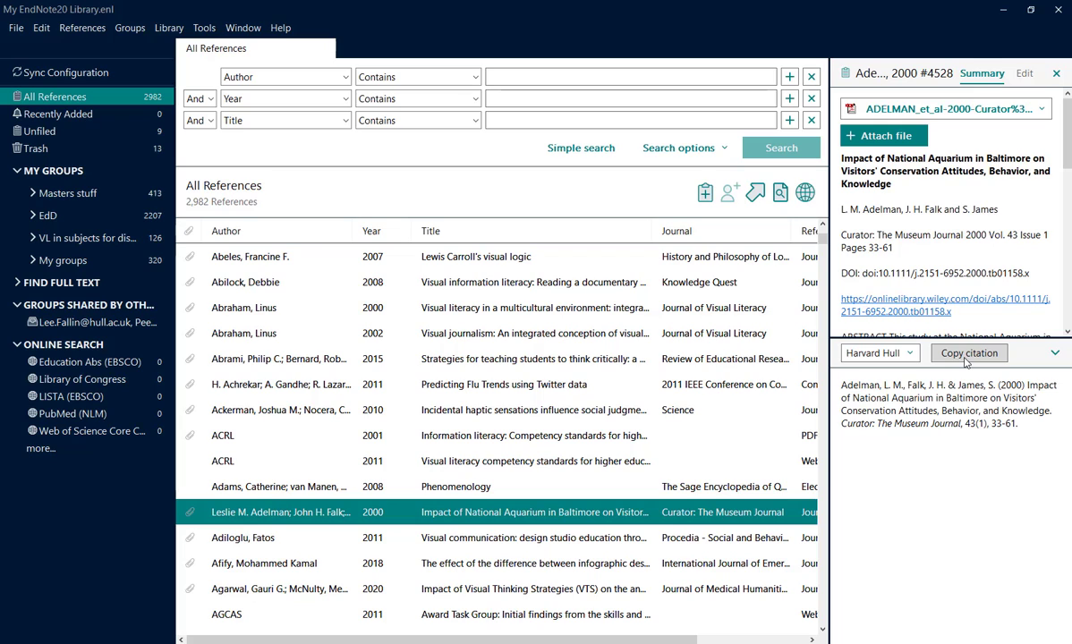
{"action": "left_click", "coordinate": [1055, 353]}
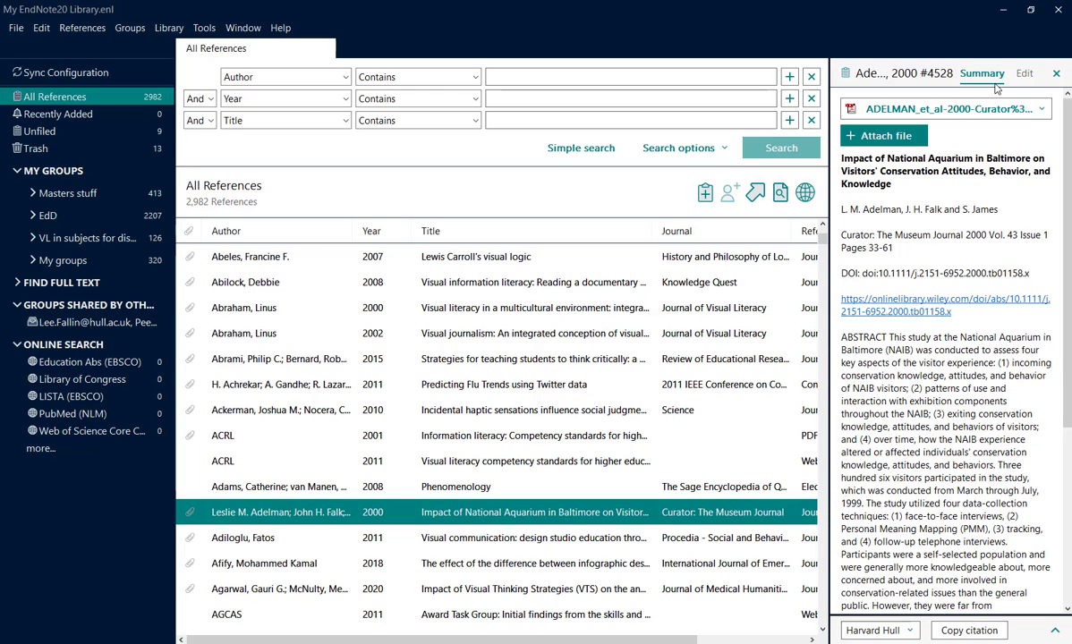
Step: Show the selected reference's editable fields, close the reference pane, and reopen it for "Strategies for teaching students to think critically"
{"action": "left_click", "coordinate": [1025, 77]}
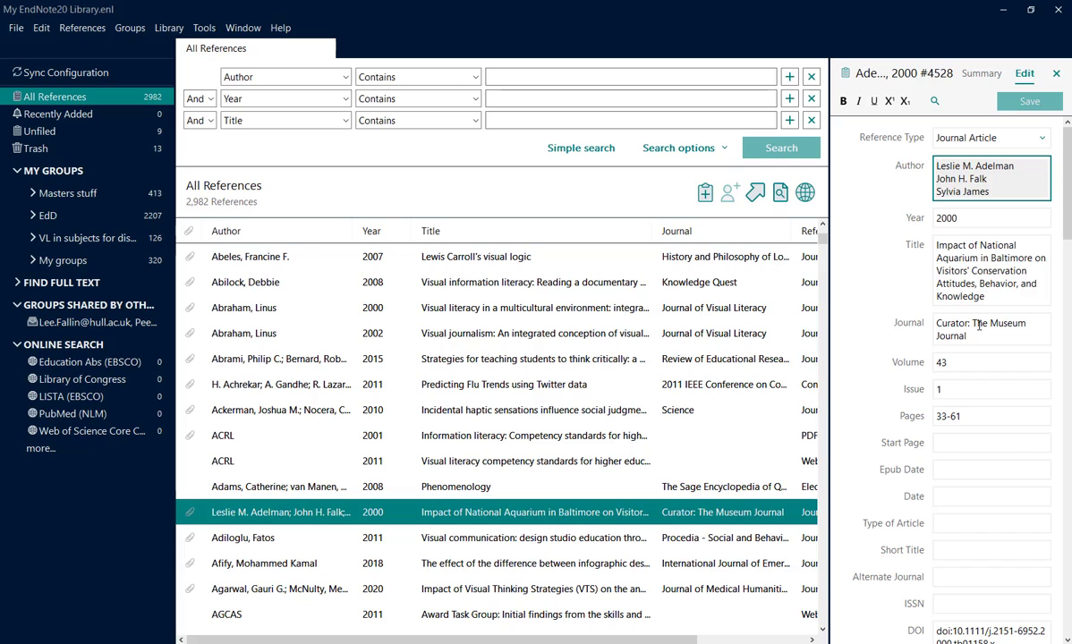
{"action": "left_click", "coordinate": [1057, 74]}
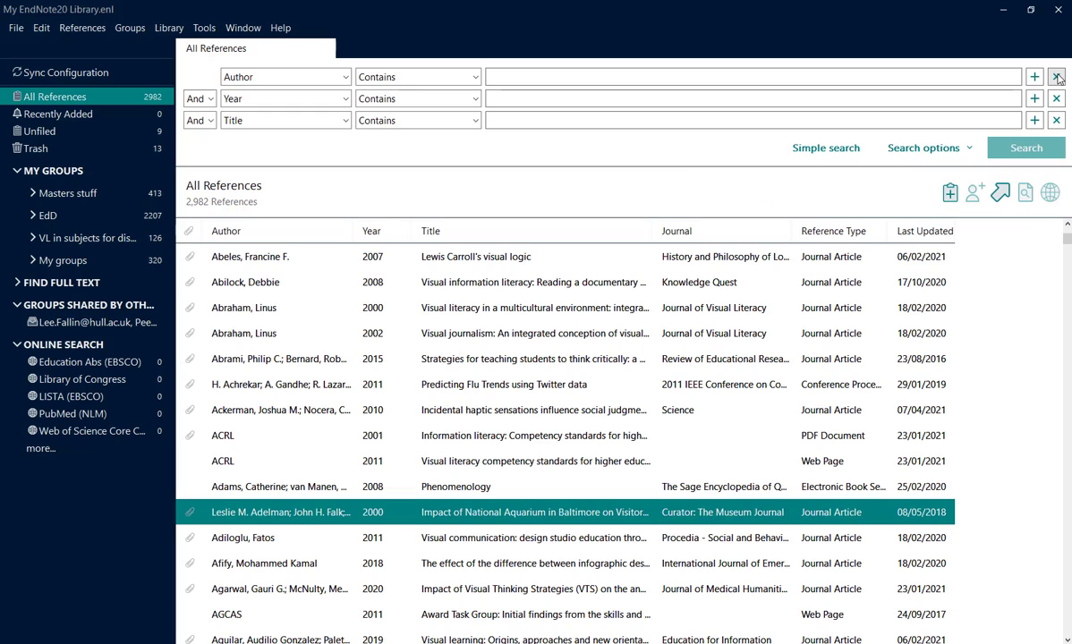
{"action": "left_click", "coordinate": [519, 362]}
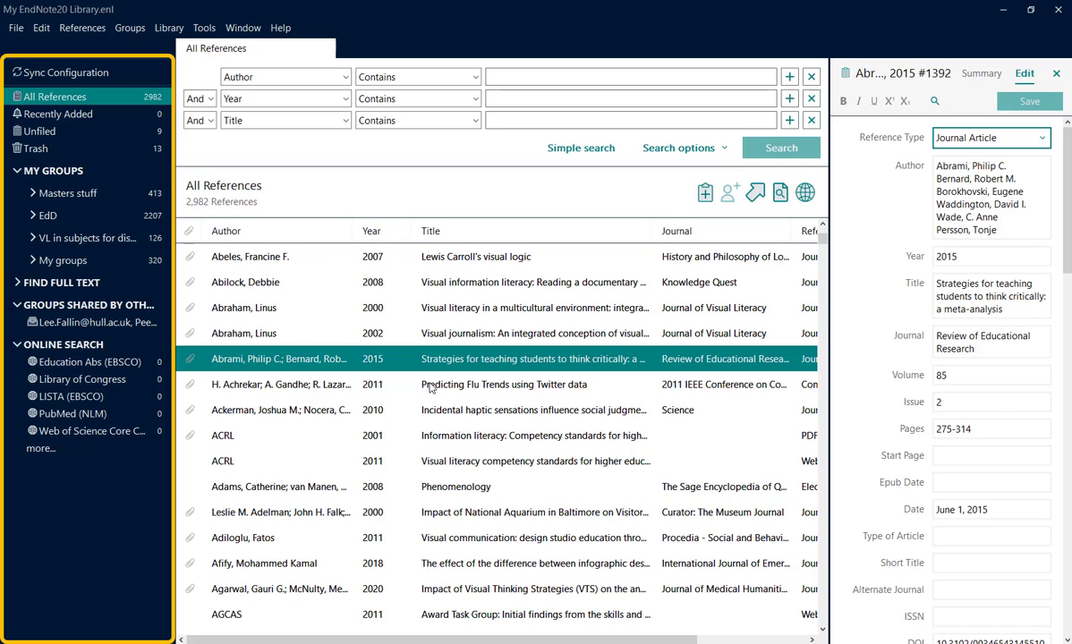
Step: View the references in the Recently Added, Unfiled and Trash groups
{"action": "left_click", "coordinate": [99, 117]}
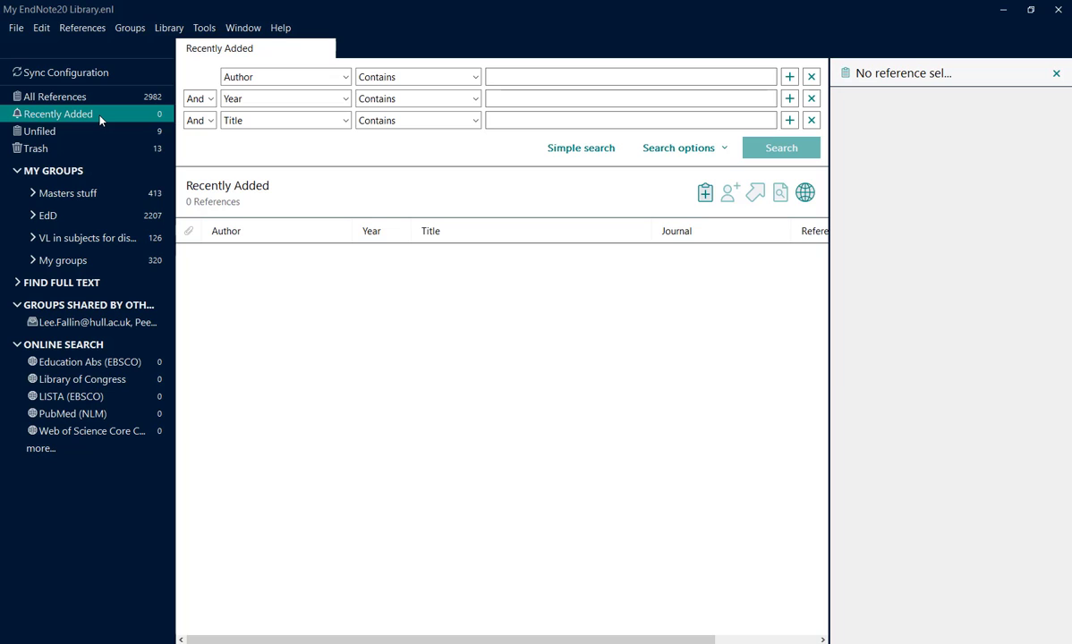
{"action": "left_click", "coordinate": [100, 132]}
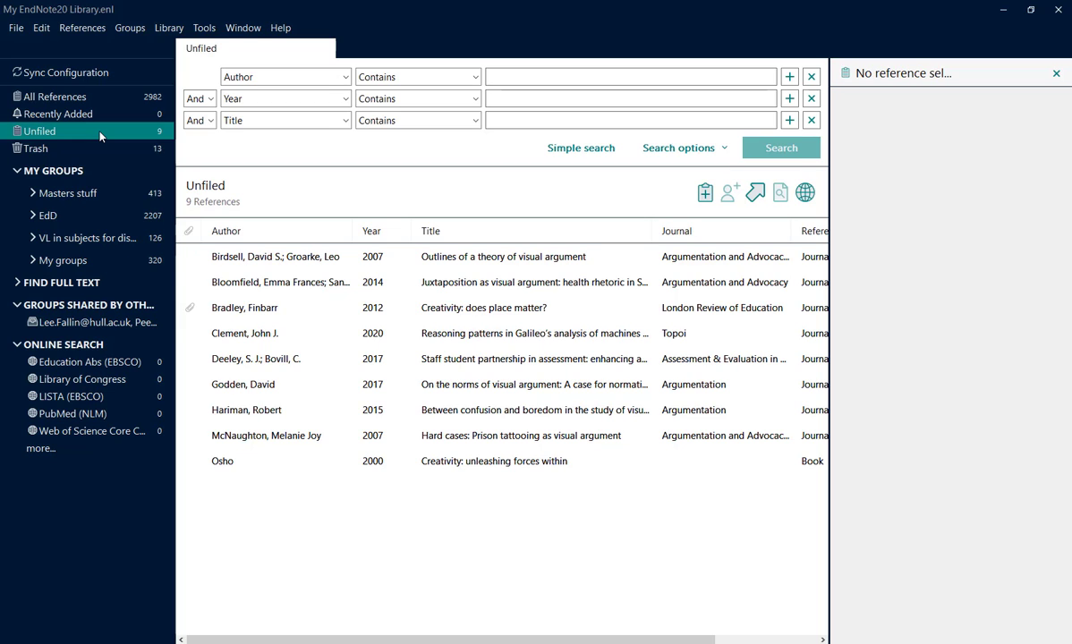
{"action": "left_click", "coordinate": [99, 152]}
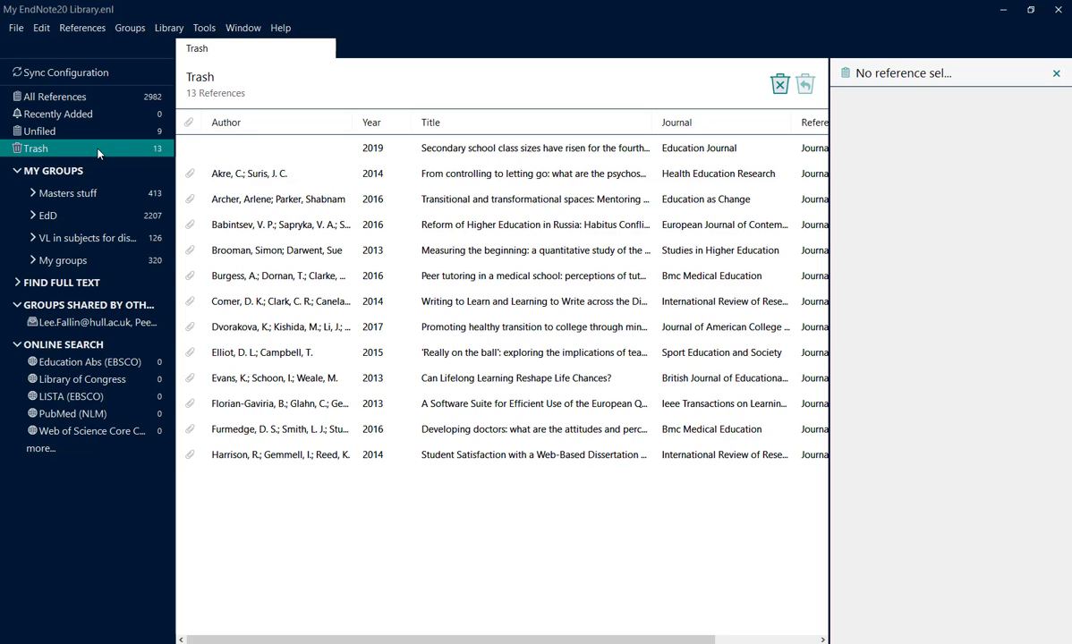
Step: Permanently empty all records from the Trash group
{"action": "right_click", "coordinate": [98, 154]}
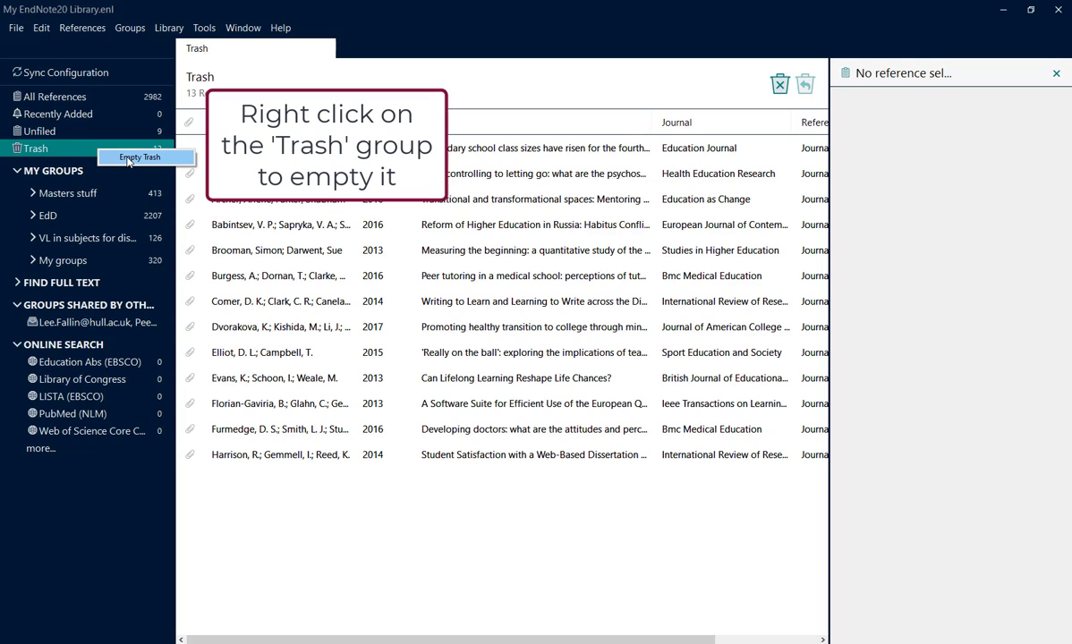
{"action": "left_click", "coordinate": [128, 159]}
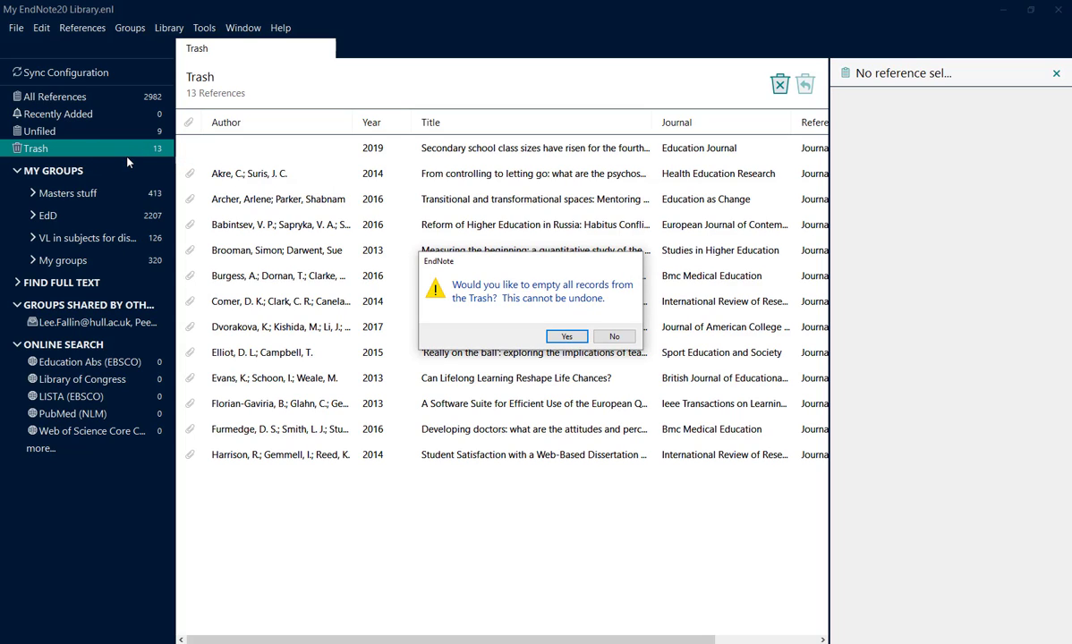
{"action": "left_click", "coordinate": [568, 338]}
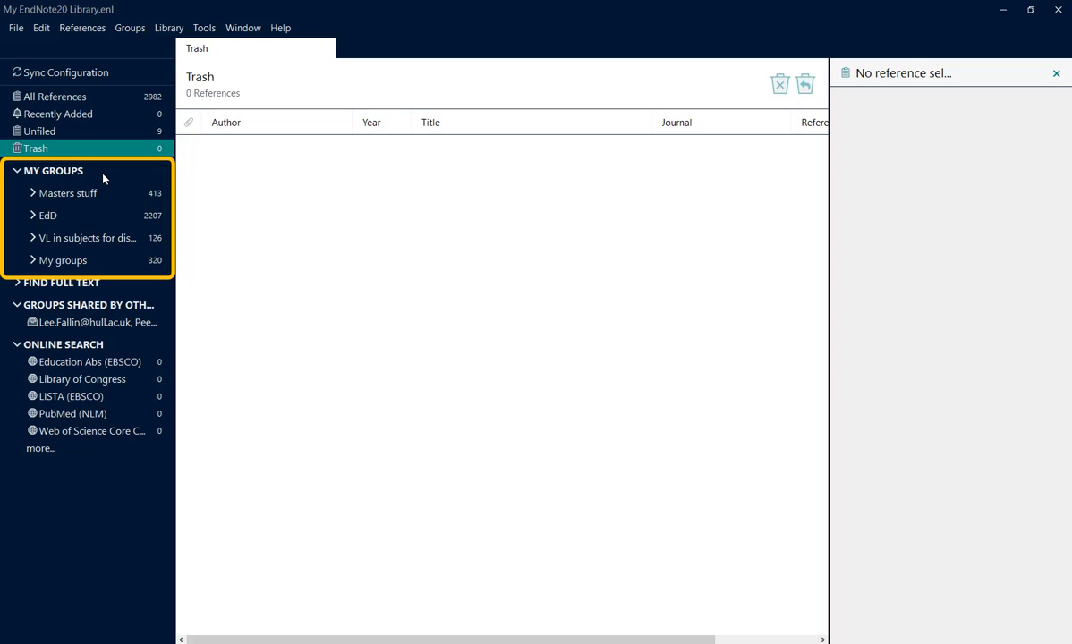
Step: Expand and collapse the EdD and My groups group sets to view the groups they contain
{"action": "left_click", "coordinate": [34, 216]}
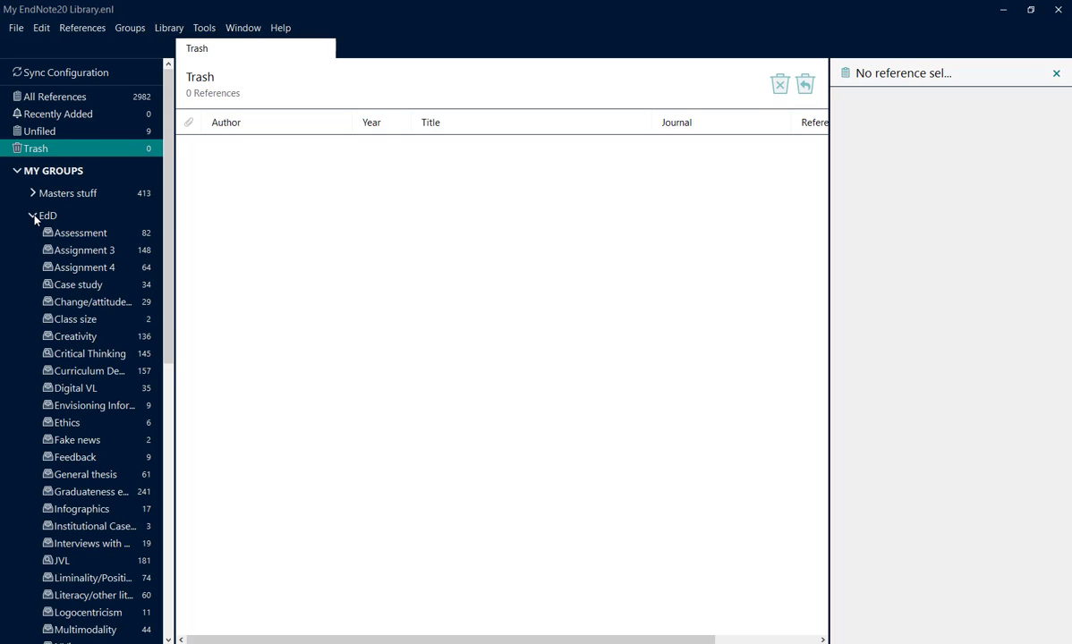
{"action": "left_click", "coordinate": [33, 216]}
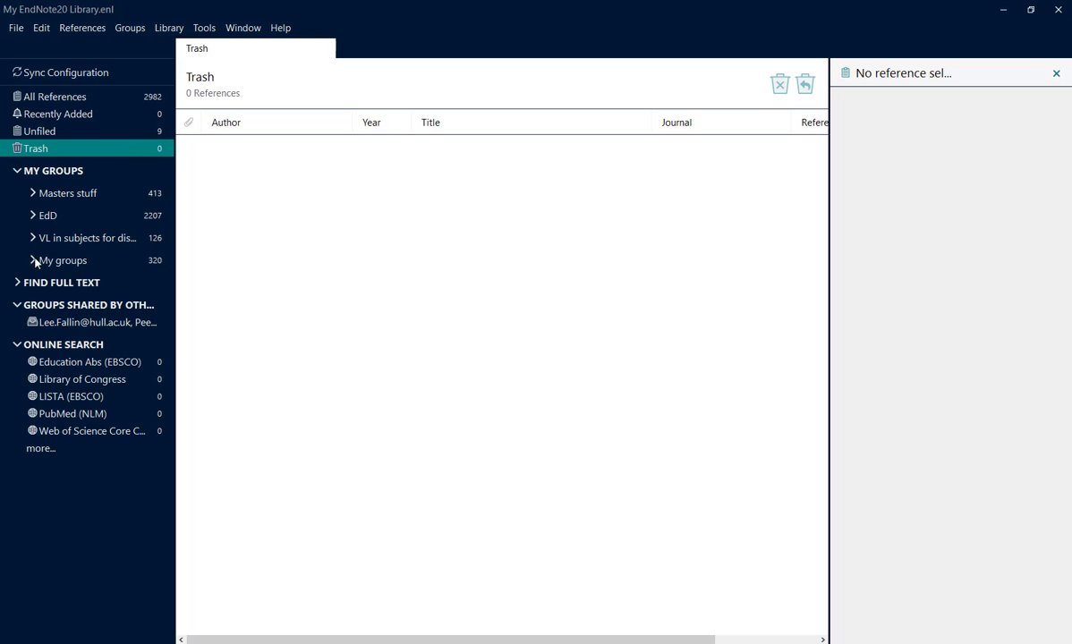
{"action": "left_click", "coordinate": [31, 261]}
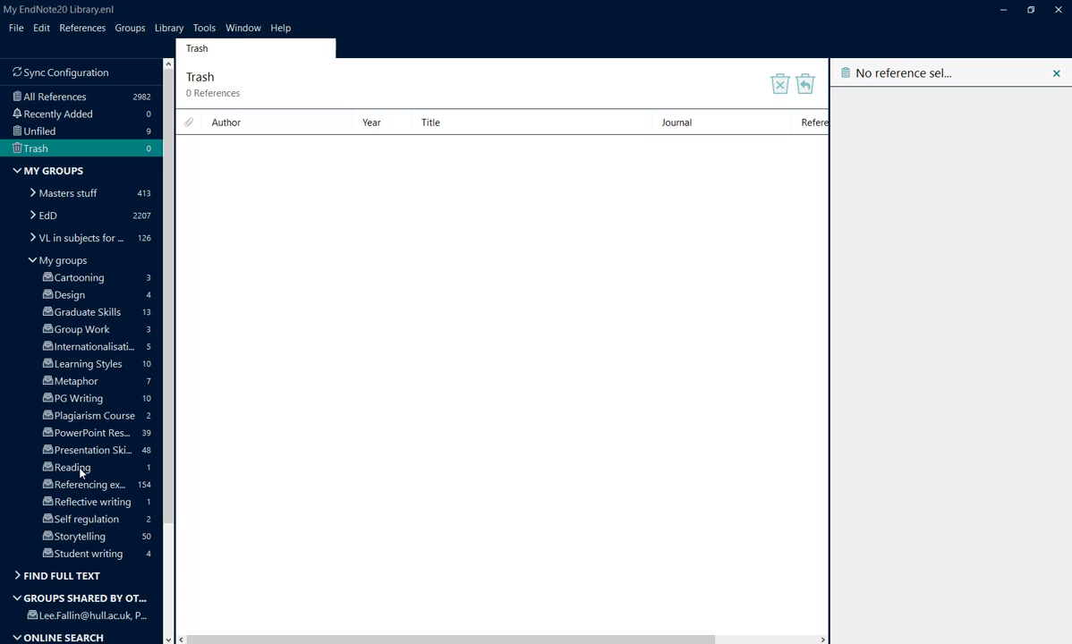
{"action": "left_click", "coordinate": [32, 260]}
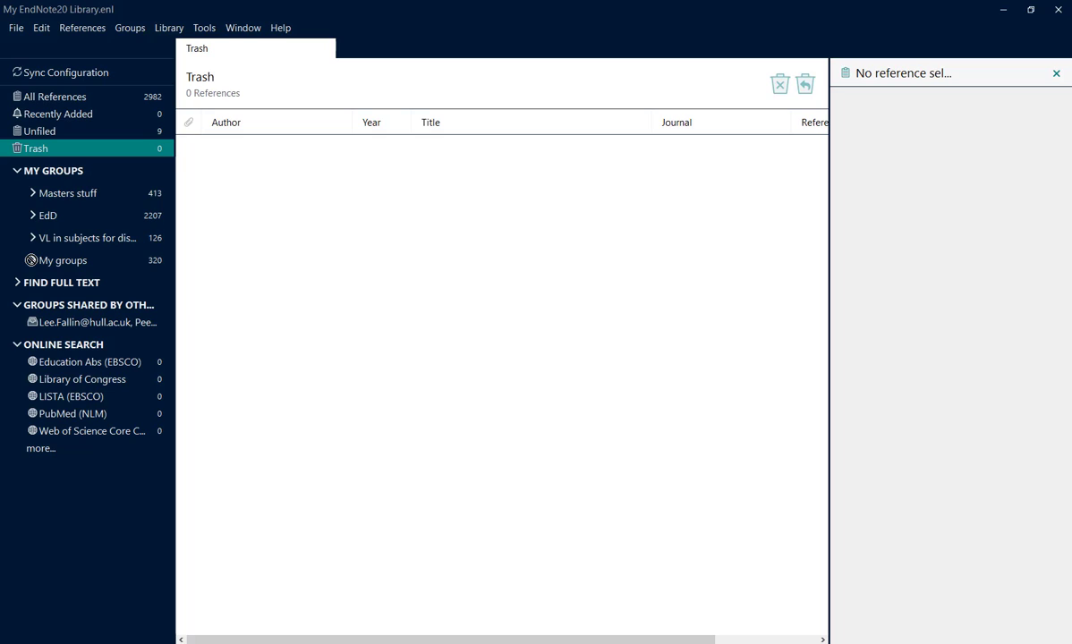